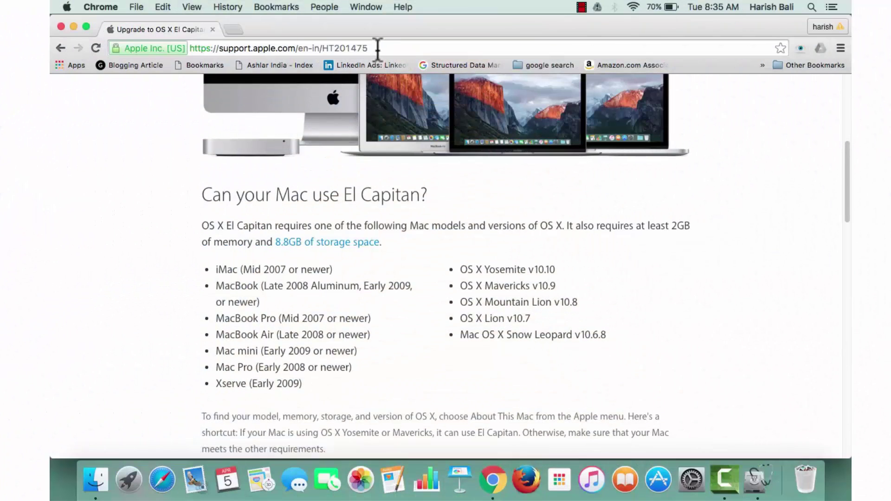
# Highlight the page address, the 2GB memory / 8.8GB storage sentence and supported models, then scroll to the top
pyautogui.moveTo(378, 48); pyautogui.dragTo(186, 49)
pyautogui.click(183, 197)
pyautogui.moveTo(566, 226); pyautogui.dragTo(585, 239)
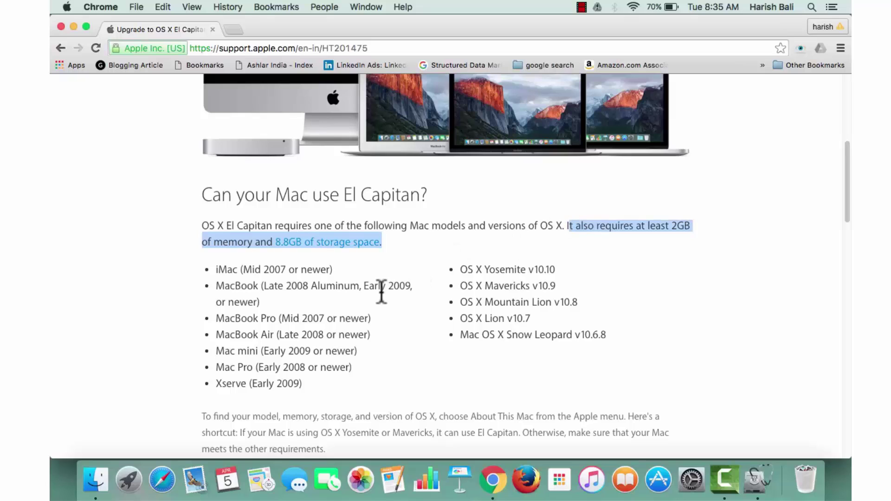
pyautogui.moveTo(207, 269)
pyautogui.mouseDown()
pyautogui.moveTo(334, 292)
pyautogui.moveTo(308, 269)
pyautogui.moveTo(206, 268)
pyautogui.mouseUp()
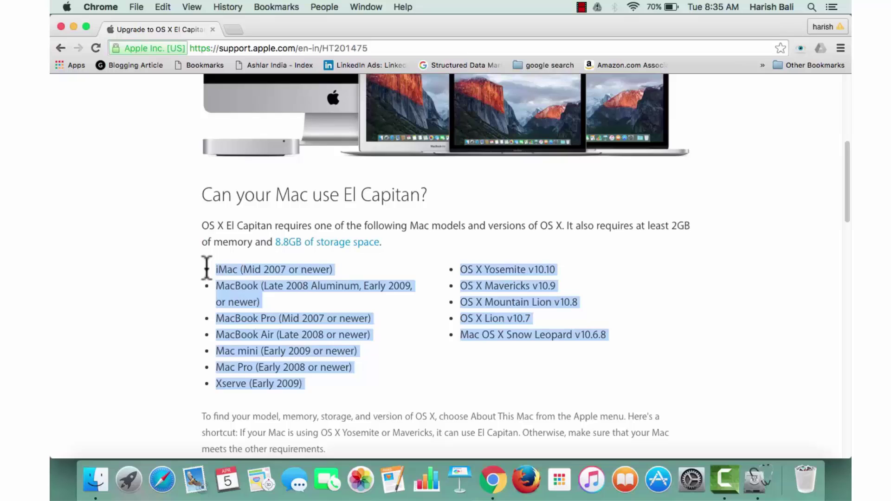
pyautogui.click(183, 269)
pyautogui.scroll(10, 182, 269)
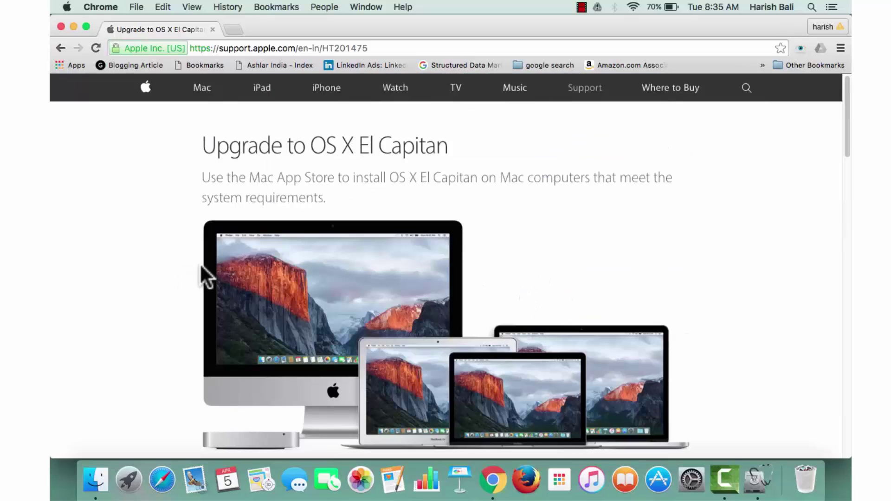
pyautogui.click(67, 7)
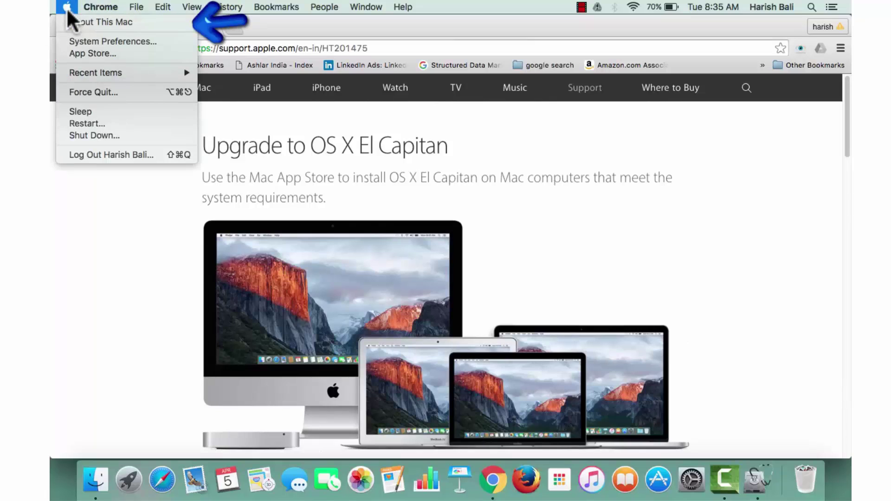
pyautogui.click(165, 21)
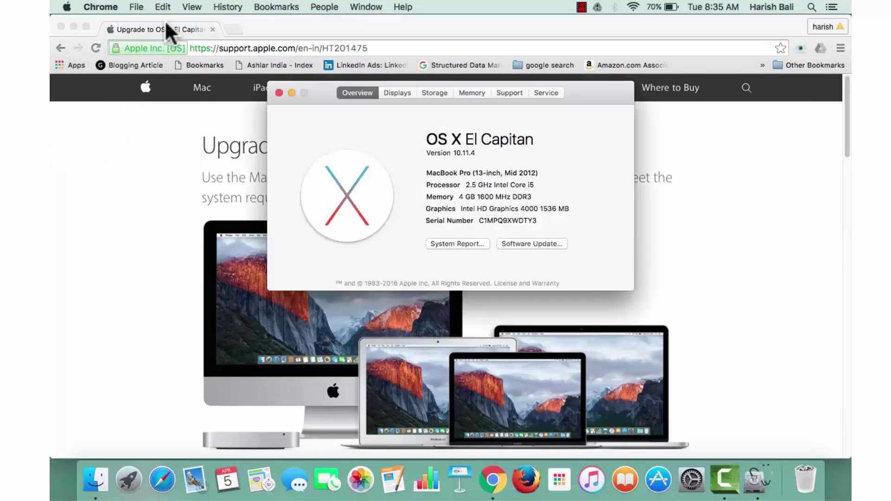
pyautogui.click(279, 93)
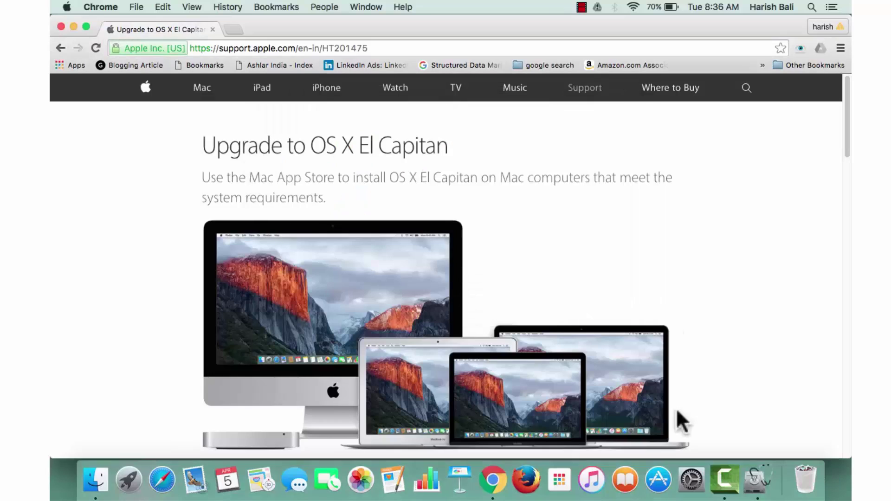
pyautogui.click(661, 461)
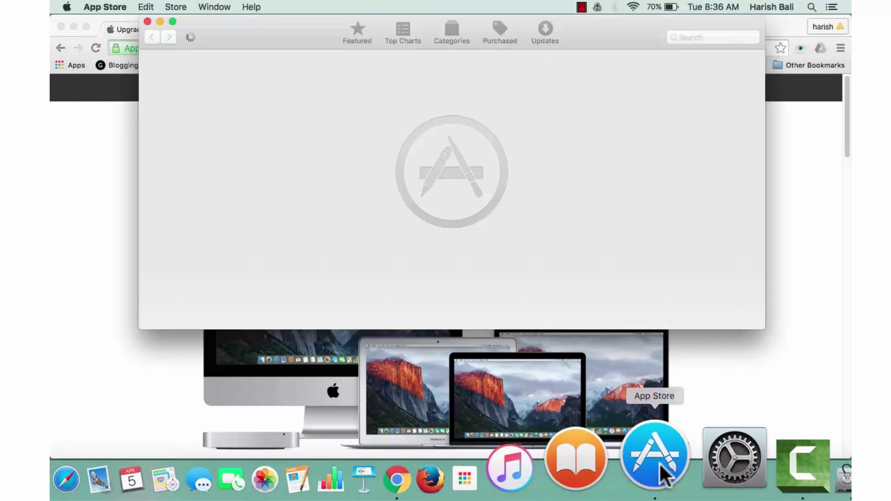
pyautogui.click(694, 38)
pyautogui.write('os')
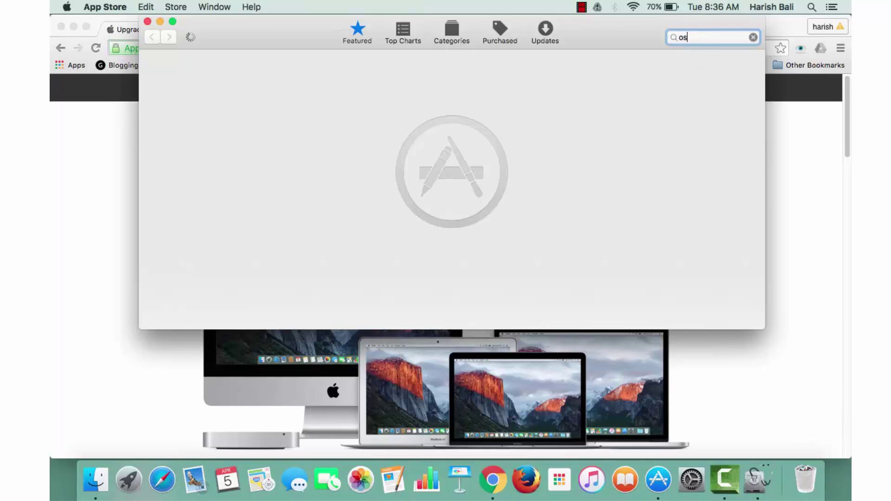
pyautogui.write(' x el capitan')
pyautogui.press('Return')
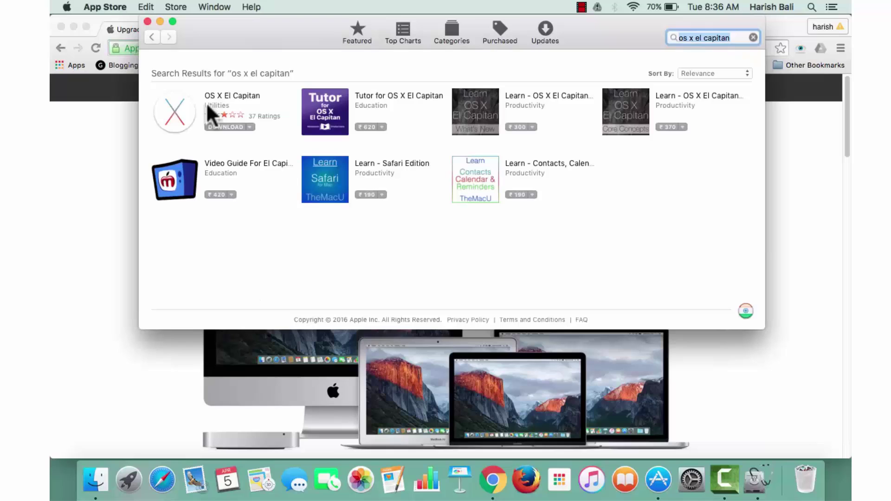
pyautogui.click(220, 107)
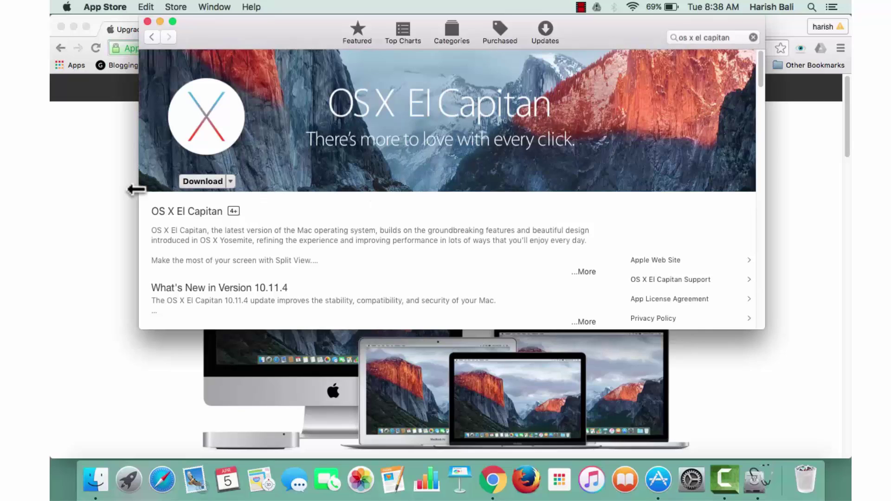
pyautogui.click(147, 22)
# Open System Preferences, glance at the Mouse pane, then go to Trackpad's More Gestures settings
pyautogui.click(65, 7)
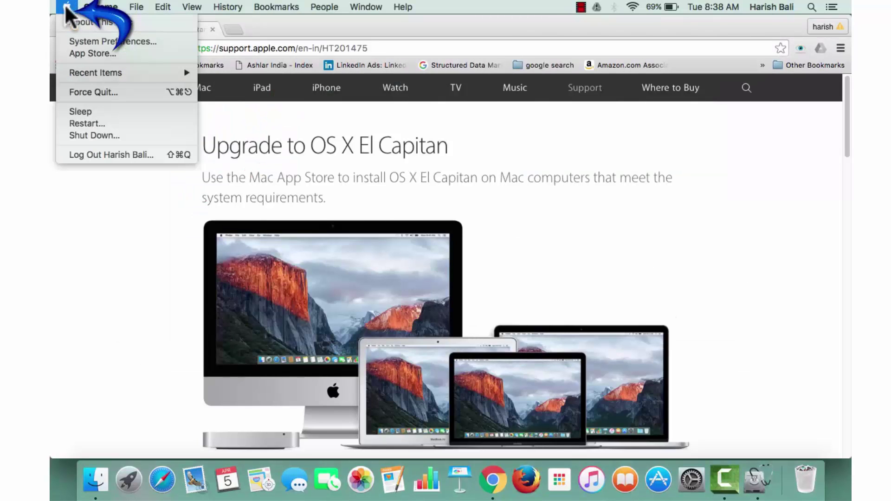
pyautogui.click(148, 43)
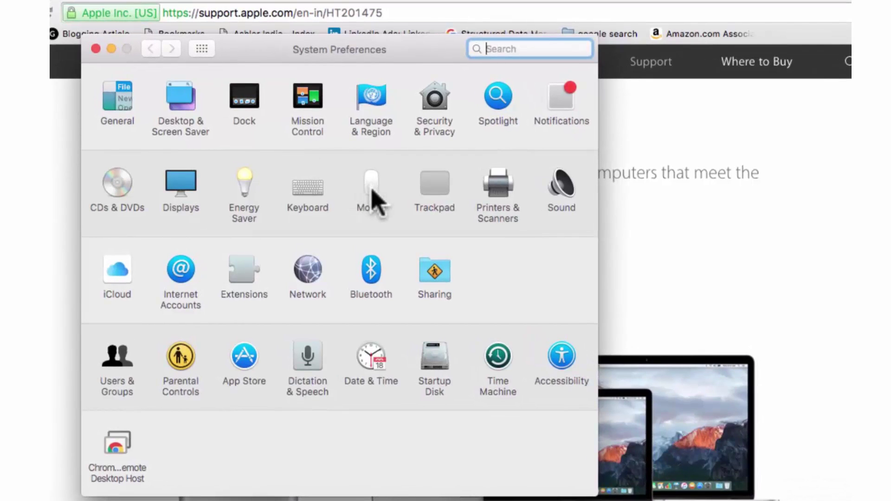
pyautogui.click(374, 197)
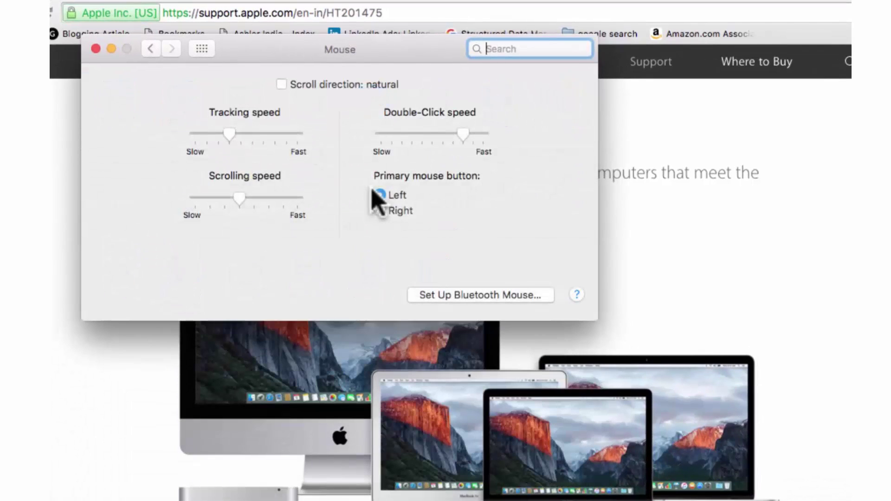
pyautogui.click(143, 53)
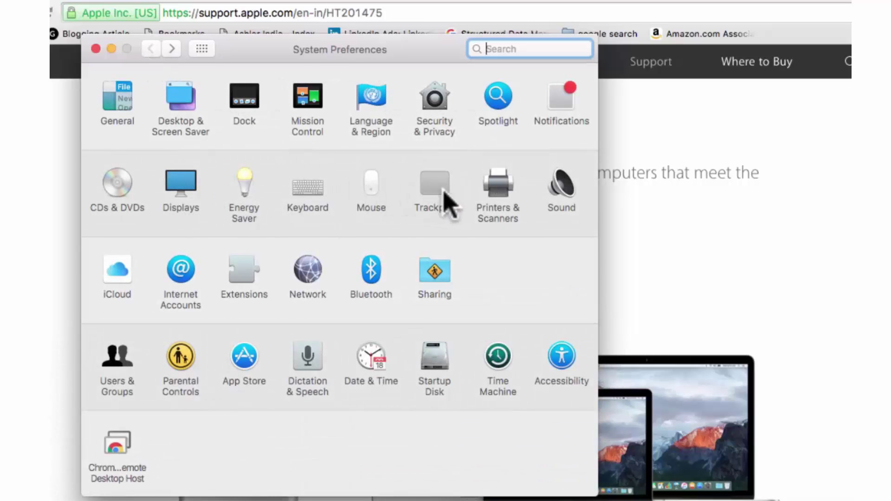
pyautogui.click(444, 191)
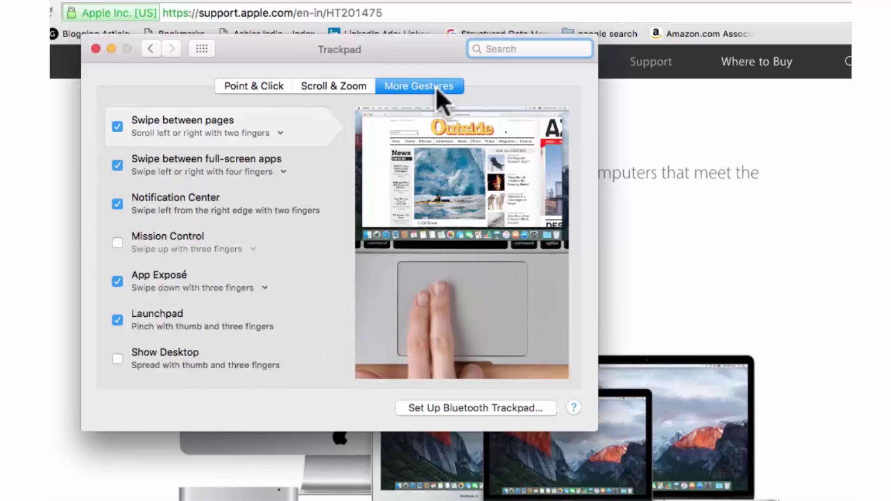
# Tick the Mission Control checkbox to enable the three-finger swipe-up gesture
pyautogui.click(118, 243)
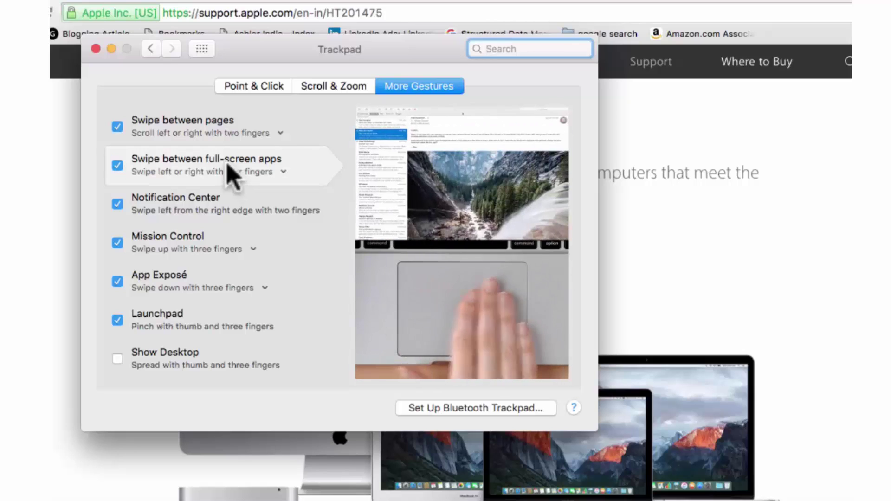
# Go back to the preferences overview and open the Mission Control pane
pyautogui.click(150, 51)
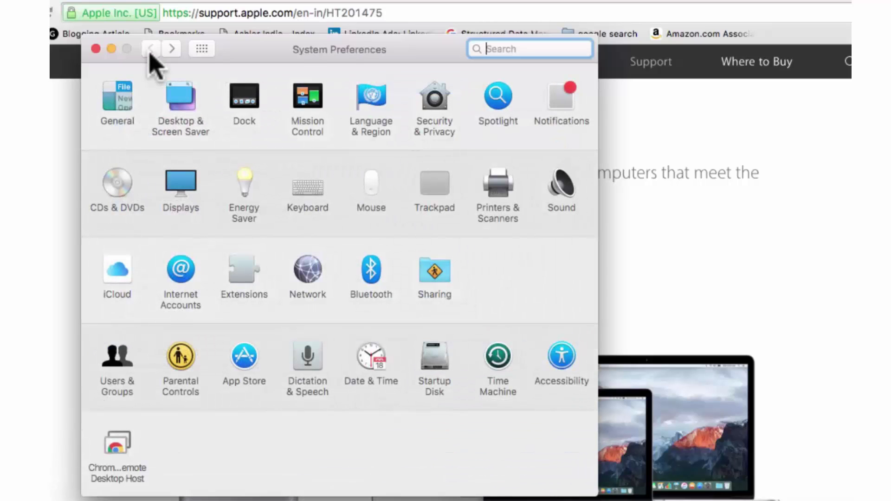
pyautogui.click(319, 120)
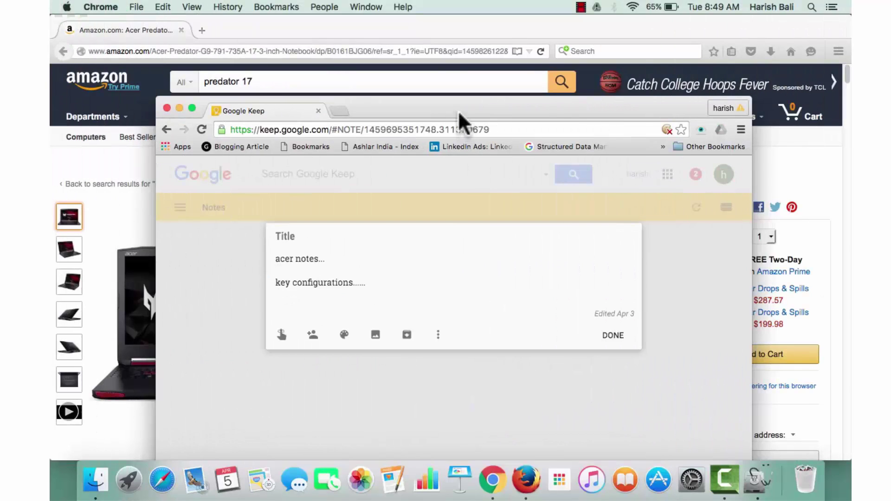
# Drag the Google Keep window up and to the left, away from the Amazon page
pyautogui.moveTo(458, 110); pyautogui.dragTo(452, 151)
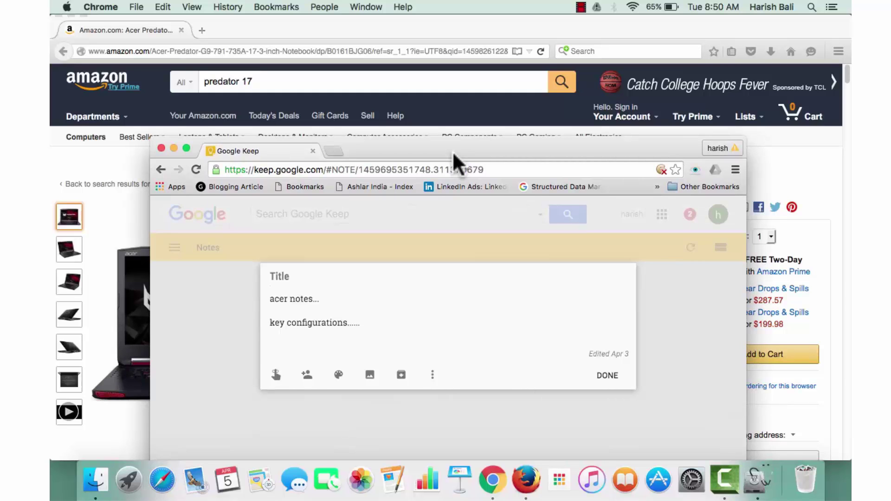
pyautogui.moveTo(452, 151); pyautogui.dragTo(544, 24)
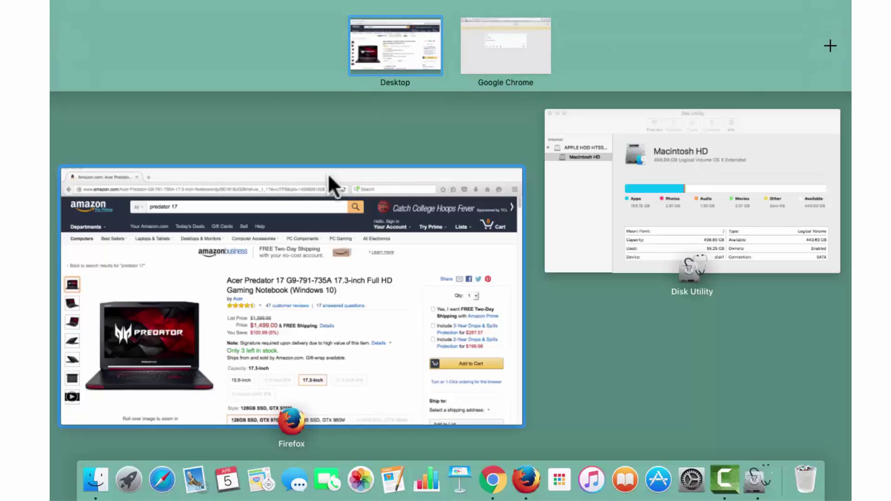
# Drop the Firefox Amazon window onto the Google Chrome space and enter that shared space
pyautogui.moveTo(327, 172); pyautogui.dragTo(508, 13)
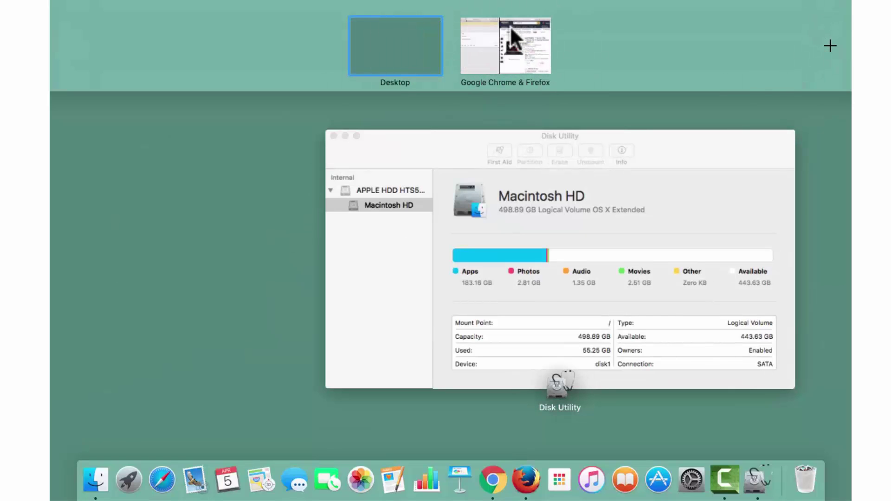
pyautogui.click(508, 44)
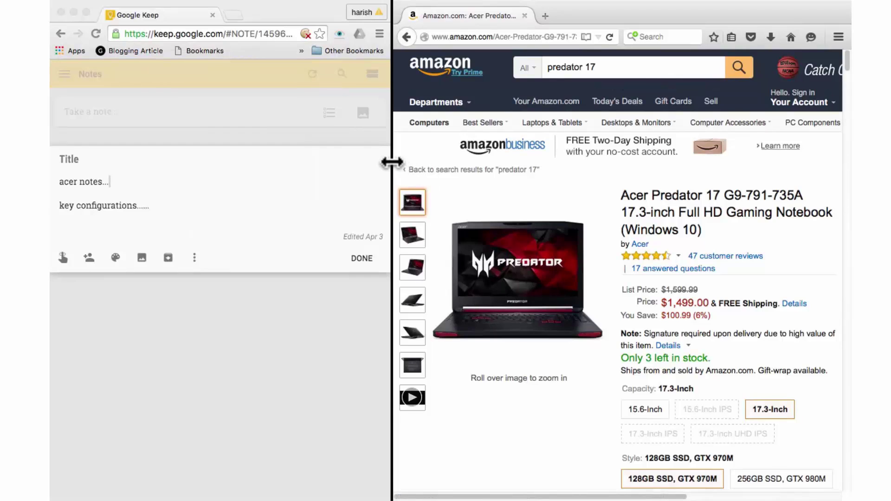
# Resize the Keep and Amazon panes with the divider, then move Amazon to the left side
pyautogui.moveTo(392, 162); pyautogui.dragTo(543, 168)
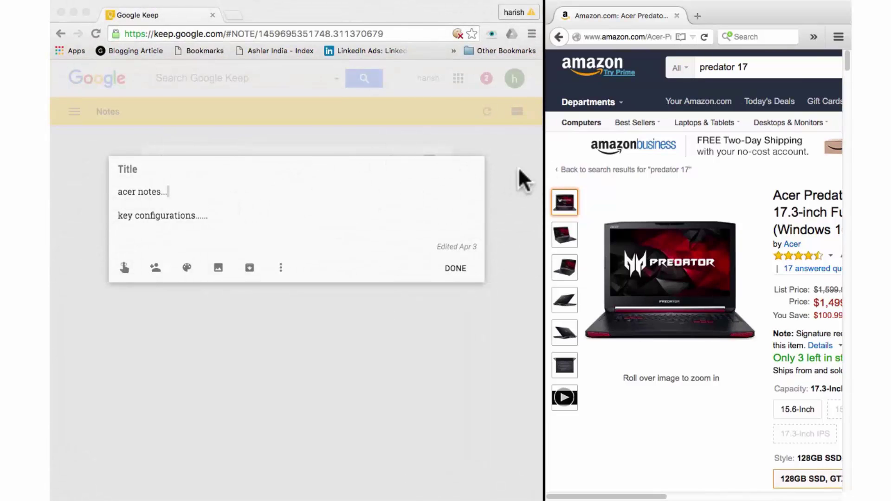
pyautogui.moveTo(544, 175); pyautogui.dragTo(517, 175)
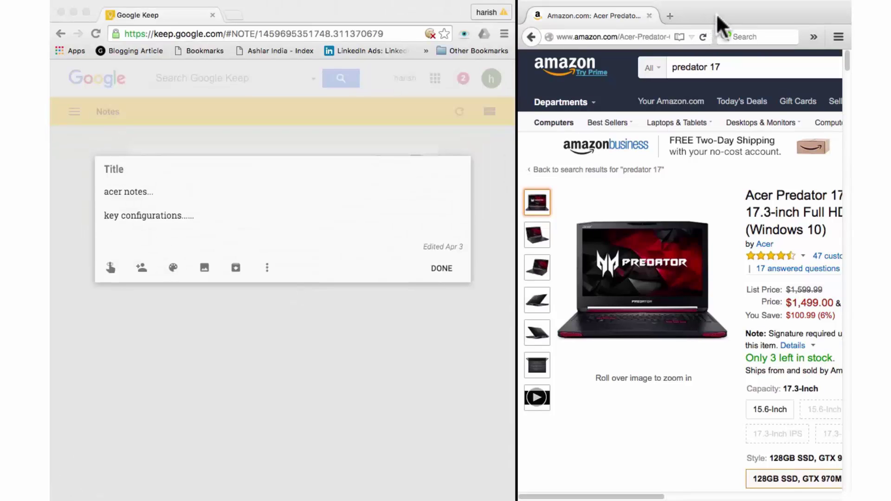
pyautogui.moveTo(716, 13); pyautogui.dragTo(203, 8)
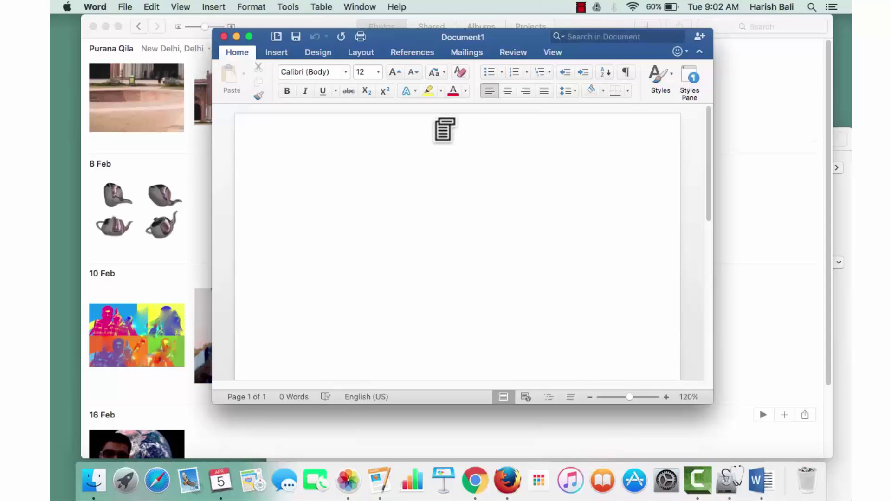
# In Mission Control, give Word its own space, add Calendar to it, and enter that split space
pyautogui.hotkey('ctrl', 'Up')
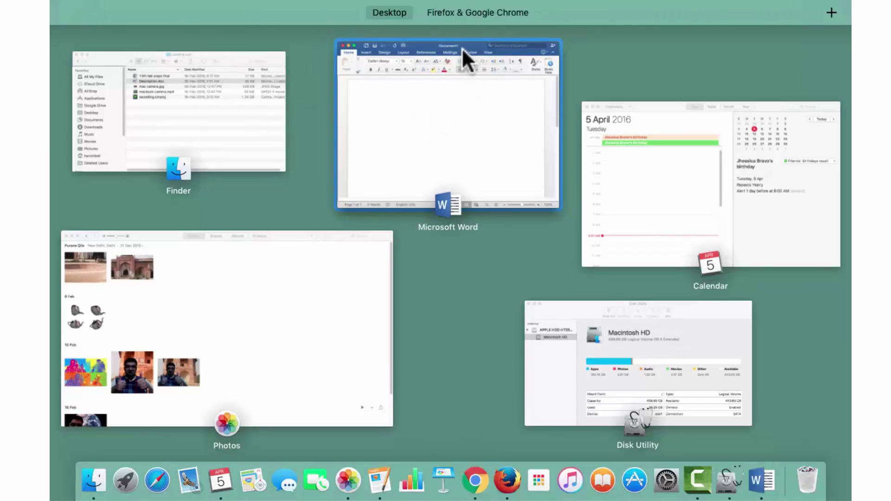
pyautogui.moveTo(463, 46); pyautogui.dragTo(569, 27)
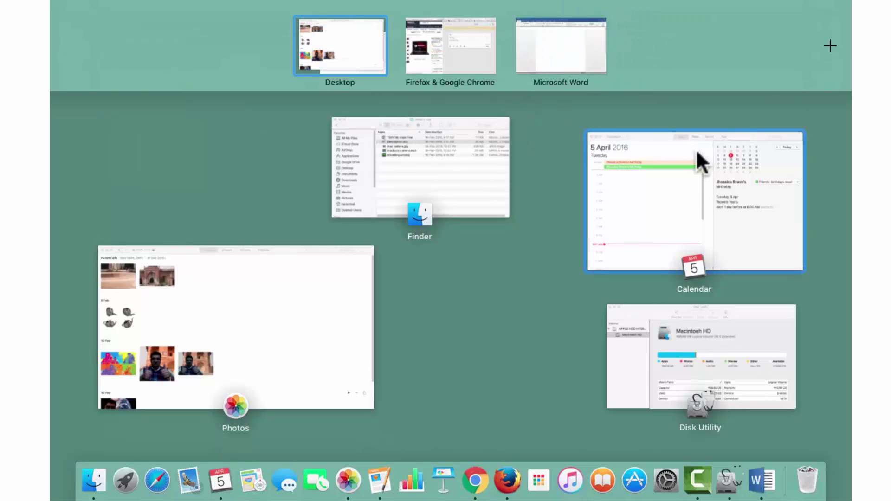
pyautogui.moveTo(696, 149); pyautogui.dragTo(560, 34)
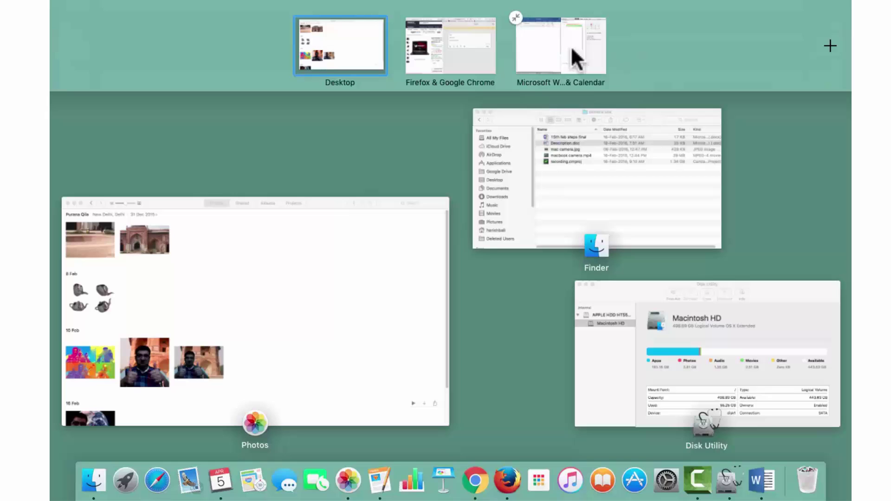
pyautogui.click(572, 49)
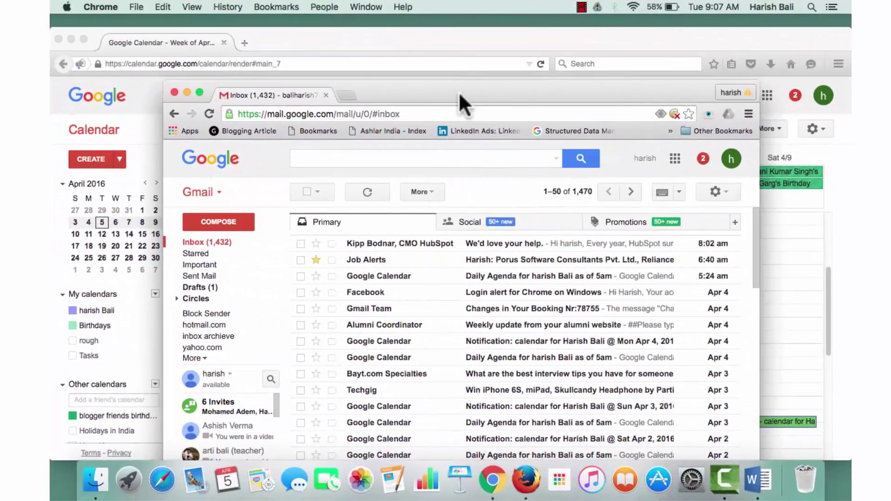
# Shift the Gmail Chrome window up and left, then bring the Calendar window forward
pyautogui.moveTo(459, 91); pyautogui.dragTo(487, 147)
pyautogui.click(588, 99)
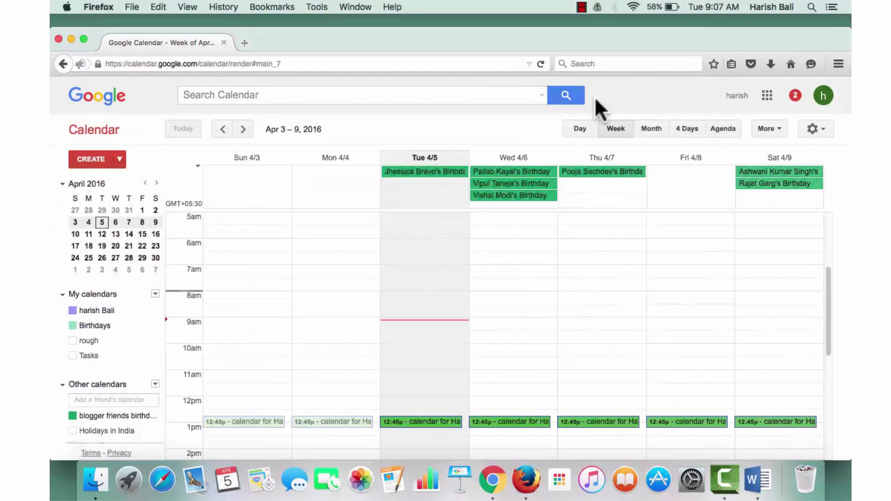
# Tile the Firefox Calendar window on the right half and fill the left half with Gmail
pyautogui.click(84, 39)
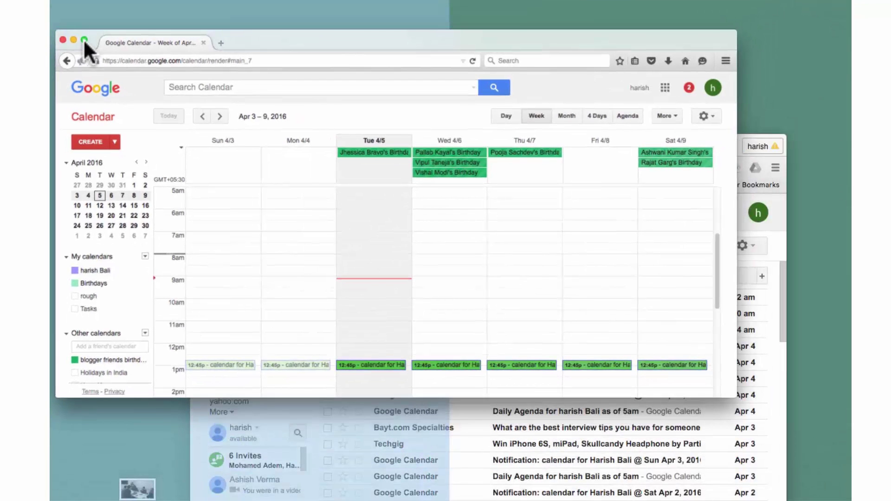
pyautogui.moveTo(95, 40); pyautogui.dragTo(482, 82)
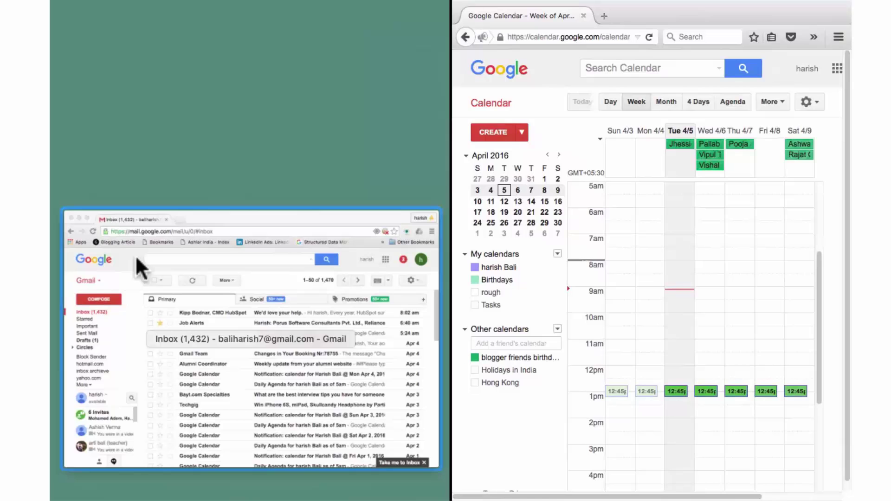
pyautogui.click(216, 220)
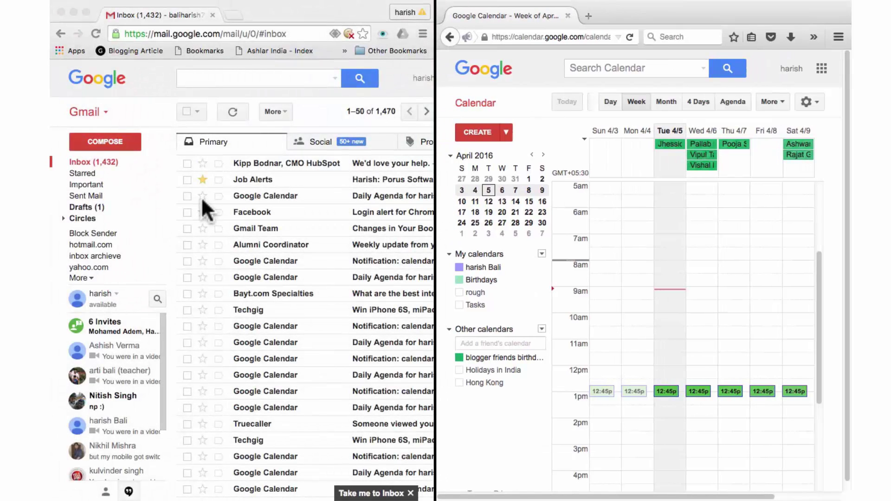
# Scroll the calendar, try creating an event on Mon 4/4 at 5:30, then dismiss it unsaved
pyautogui.scroll(-5, 202, 196)
pyautogui.scroll(5, 201, 197)
pyautogui.click(651, 204)
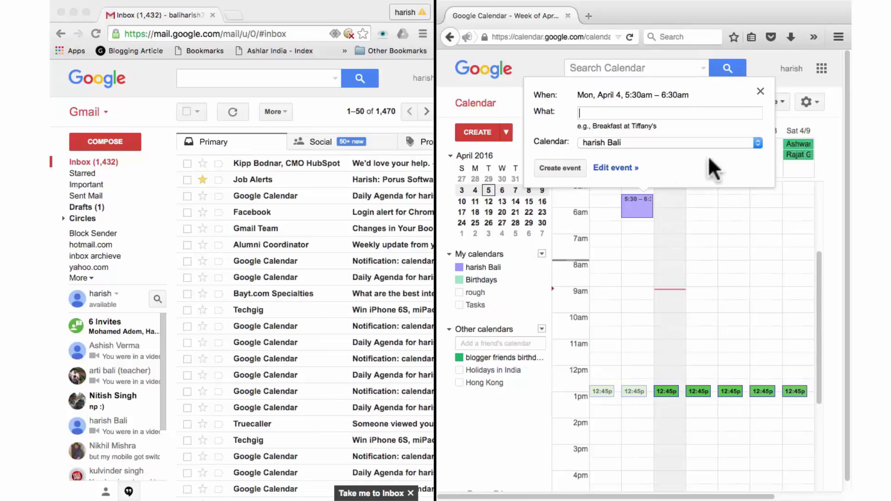
pyautogui.click(761, 92)
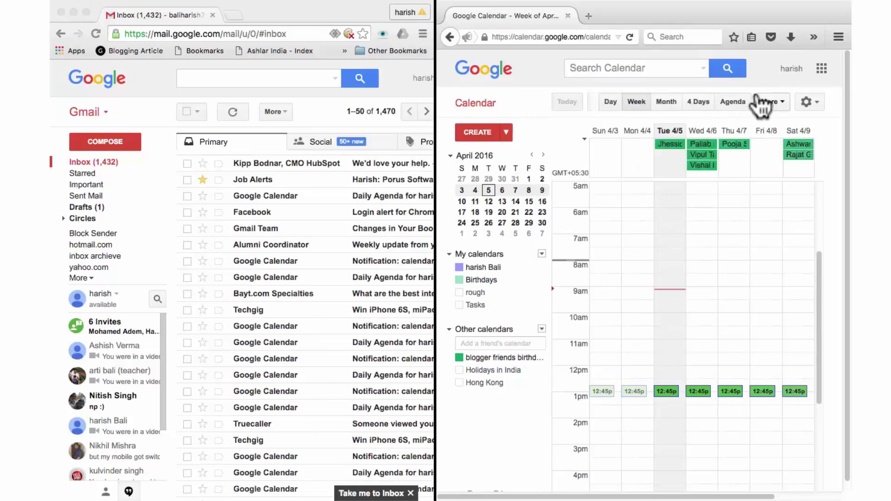